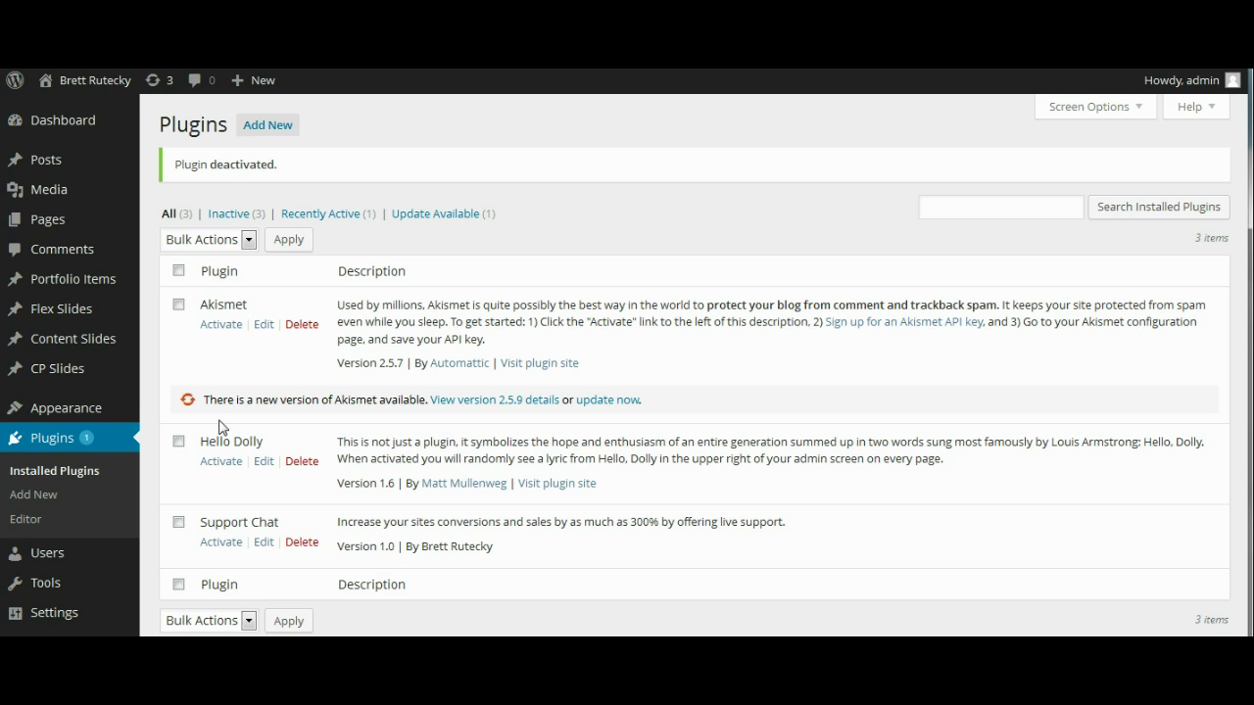
Activate the Support Chat plugin from the Plugins list
click(221, 554)
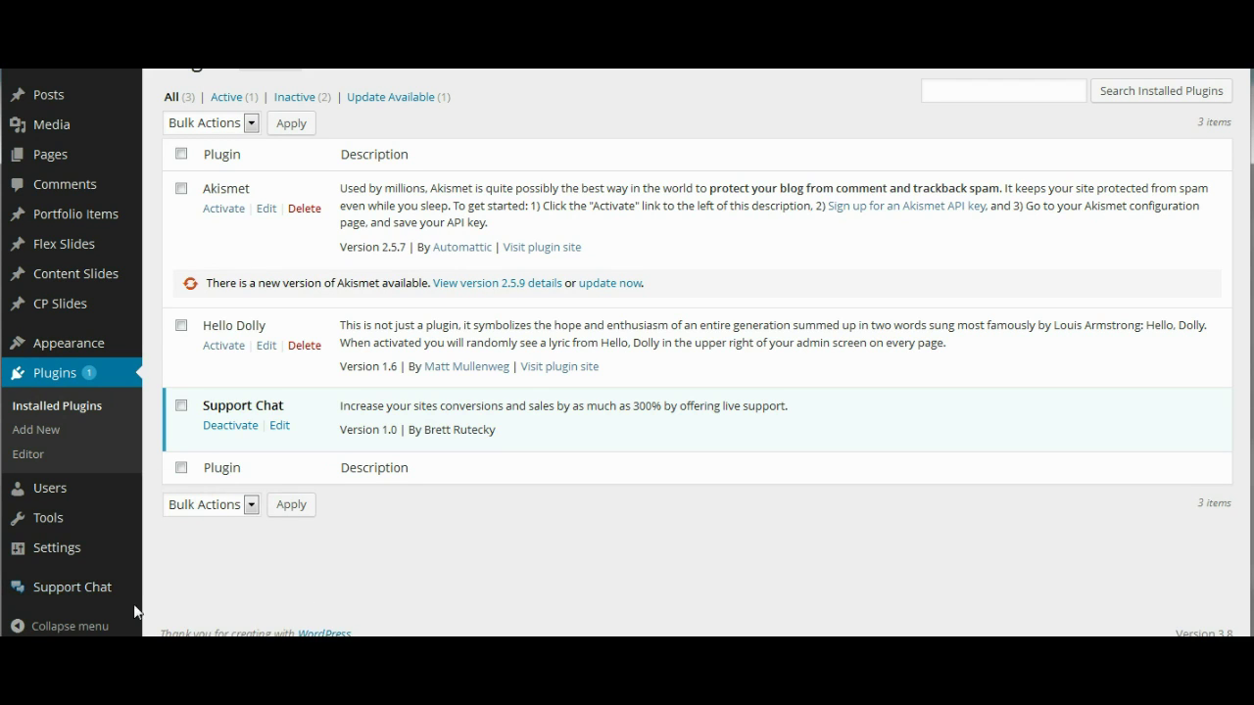
Show the Support Chat flyout submenu listing Settings, Agents and Help
mouse_move(88, 590)
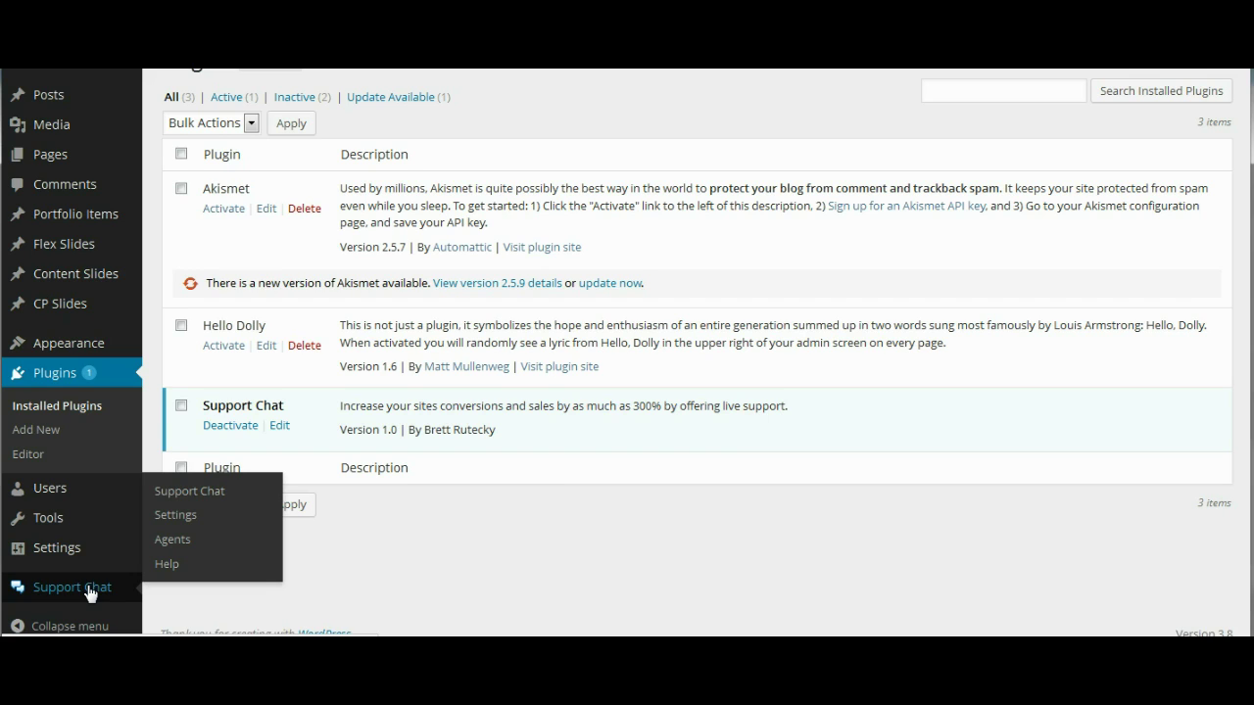
Open the Support Chat Settings page and put the cursor in the Admin Email field
click(189, 517)
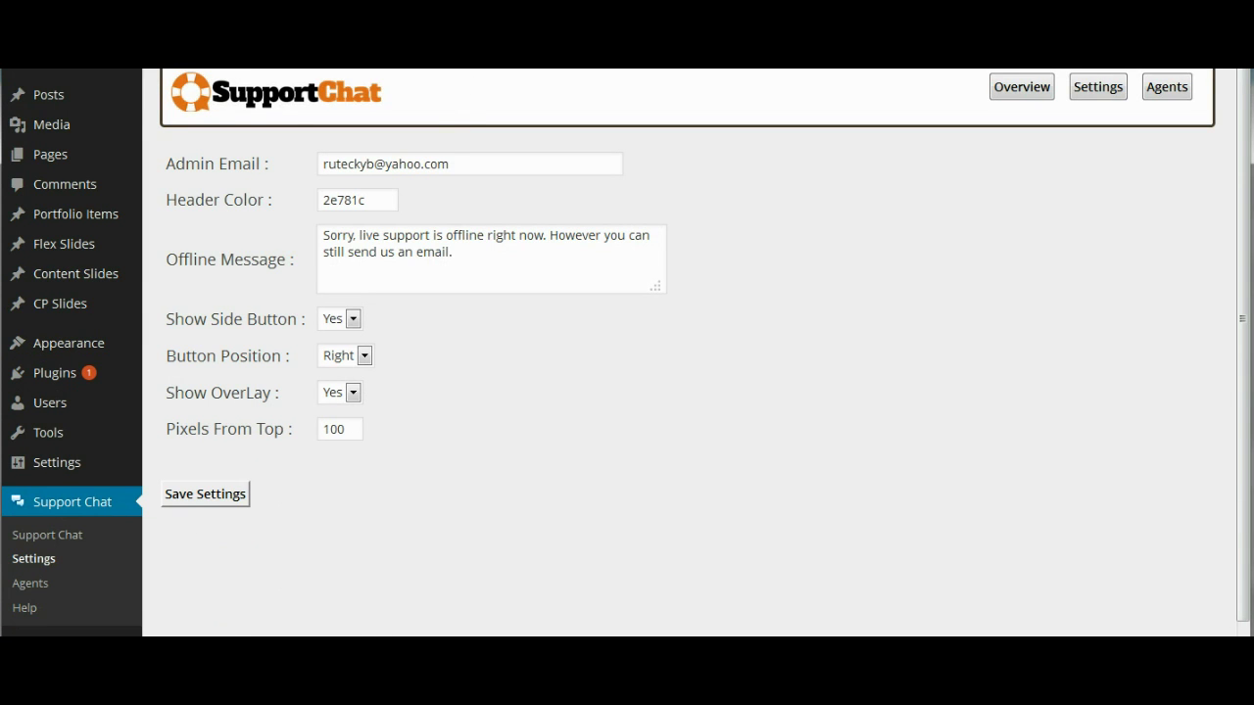
scroll(469, 78, up, 1)
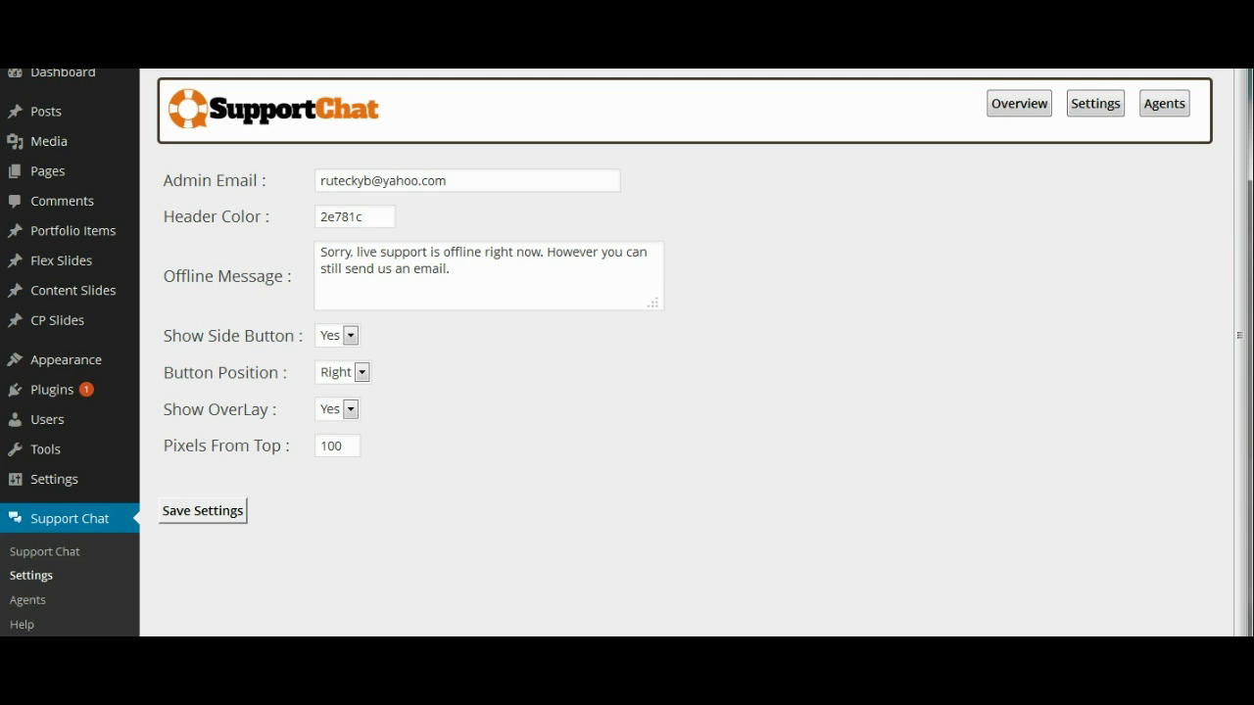
click(468, 179)
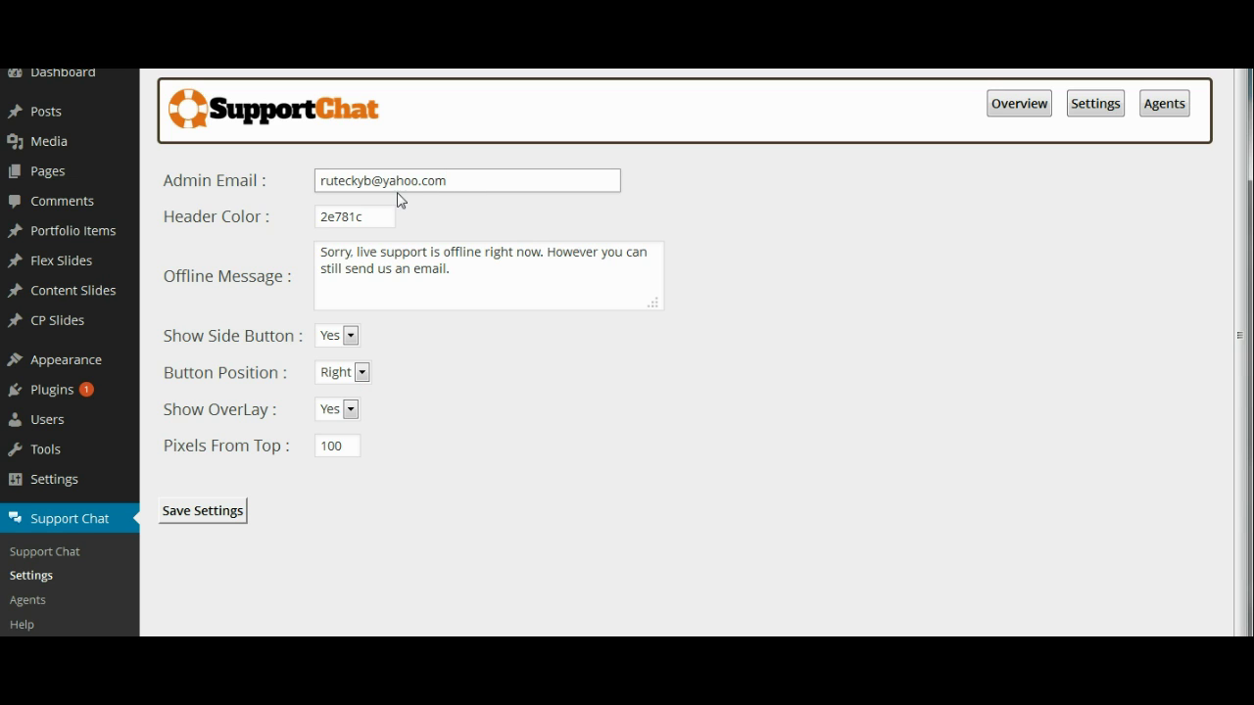
Pick dark orange-red 822e04 as the Header Color in the colour picker and apply it
click(370, 214)
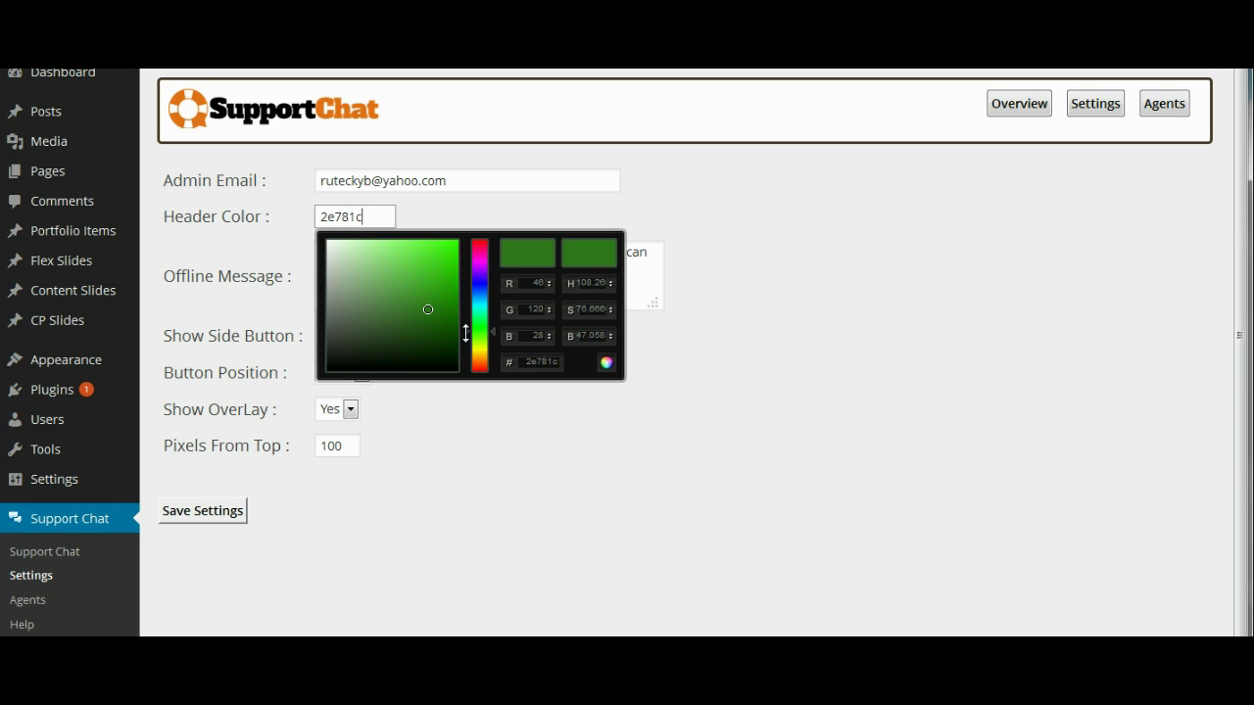
drag(466, 332, 468, 364)
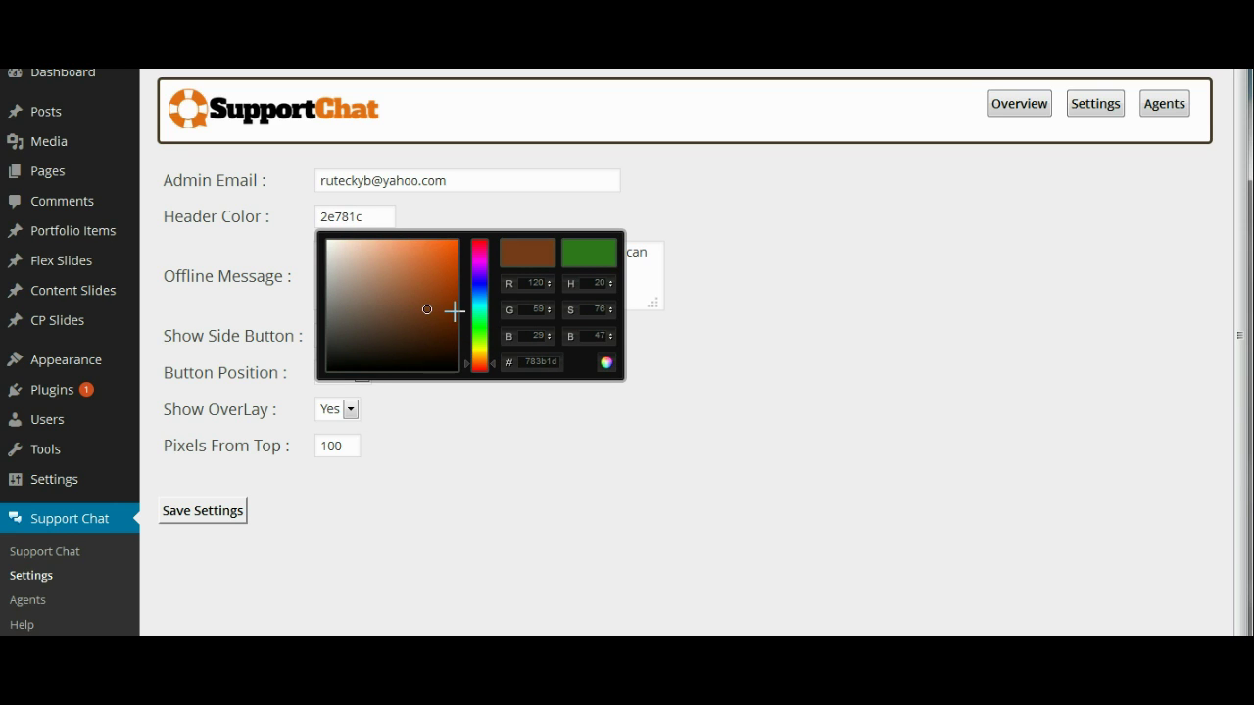
mouse_move(456, 311)
mouse_down()
mouse_move(456, 291)
mouse_move(455, 305)
mouse_up()
click(608, 363)
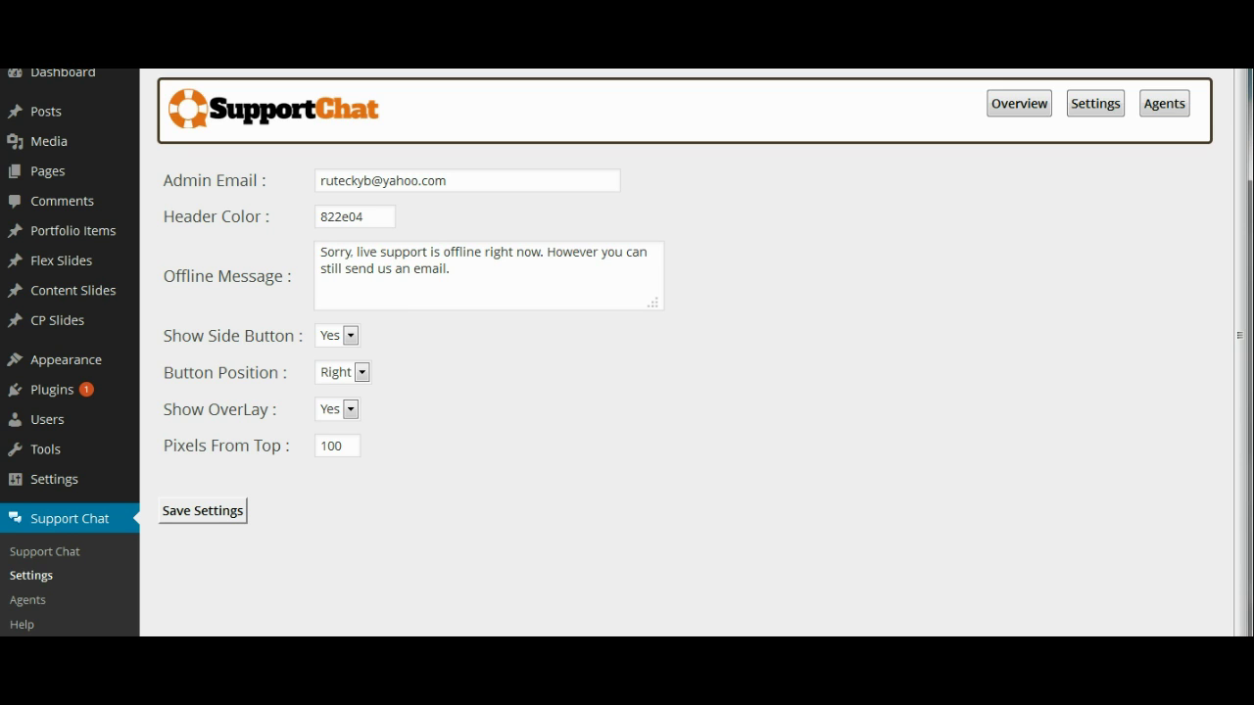
Create an agent named 'Support Agent' with a login password on the Agents page
click(1164, 111)
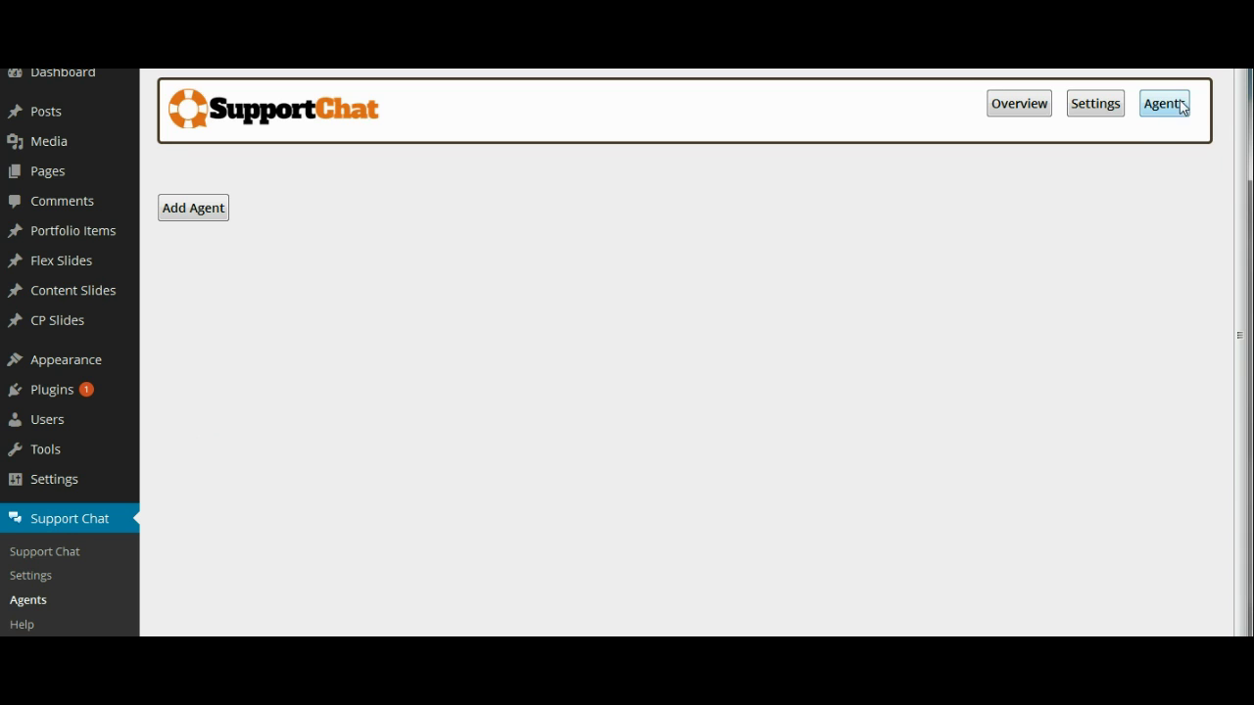
click(187, 217)
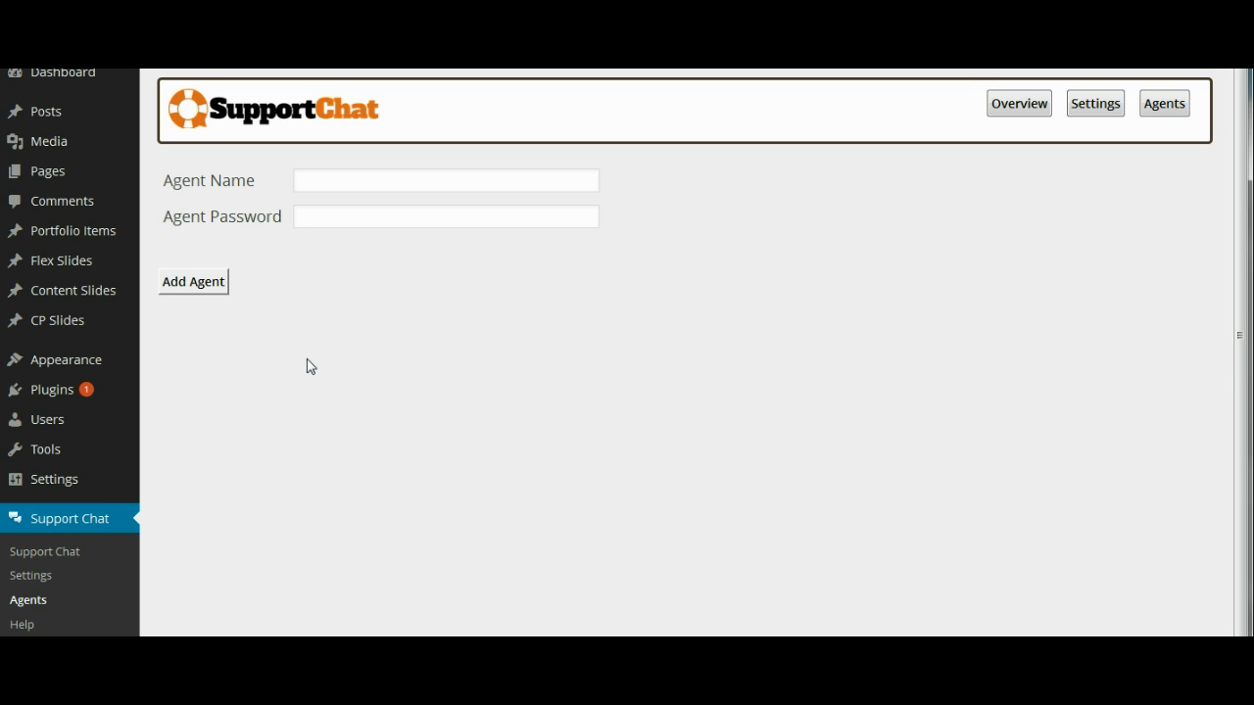
click(353, 187)
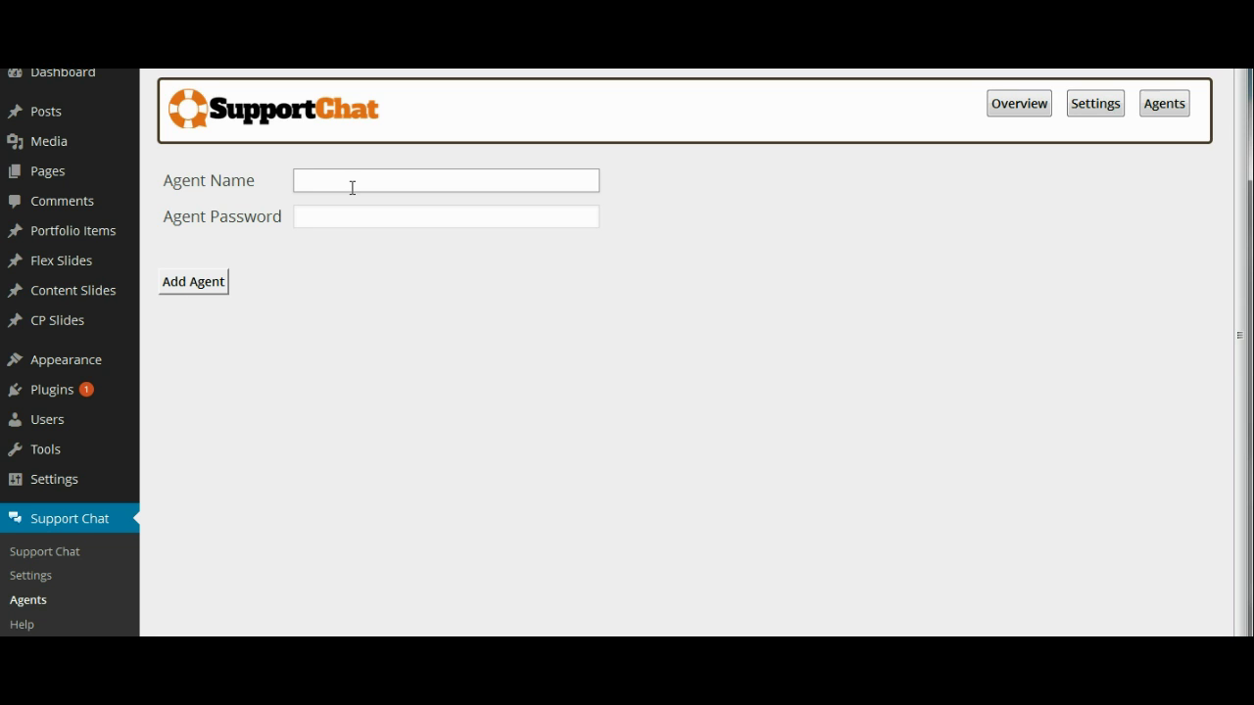
text(Support Agent)
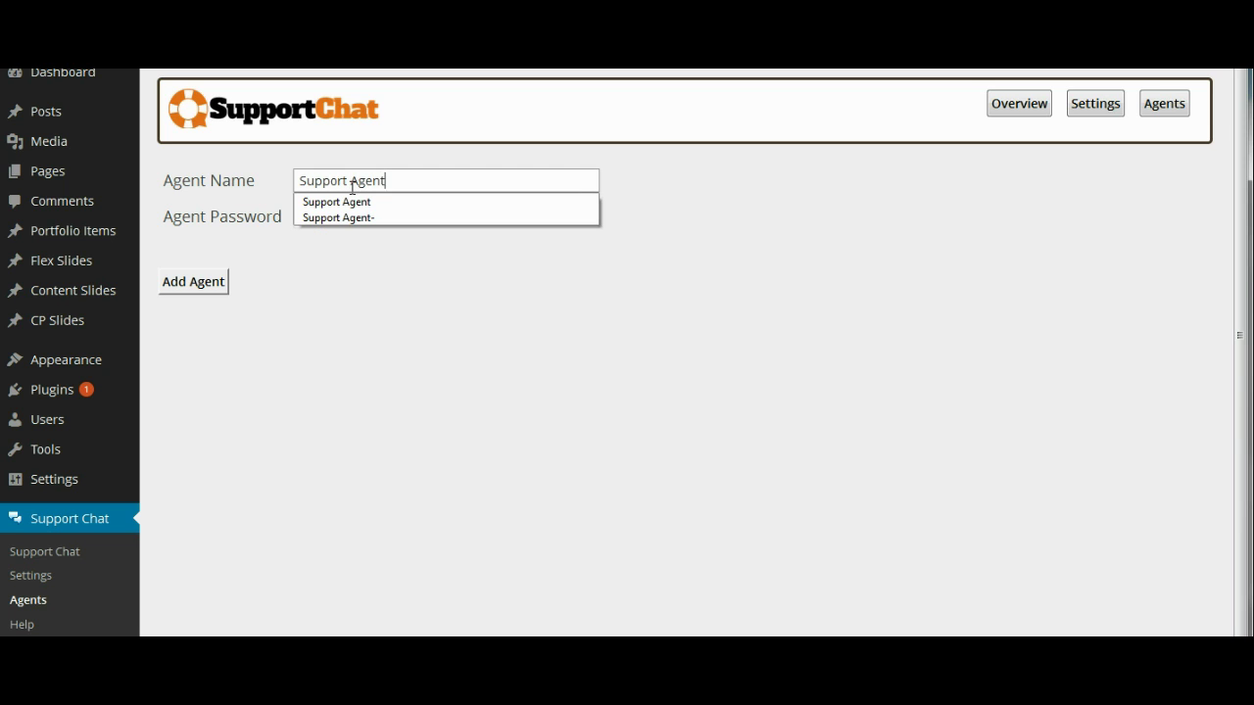
key(Escape)
click(351, 216)
text(po)
key(BackSpace)
key(BackSpace)
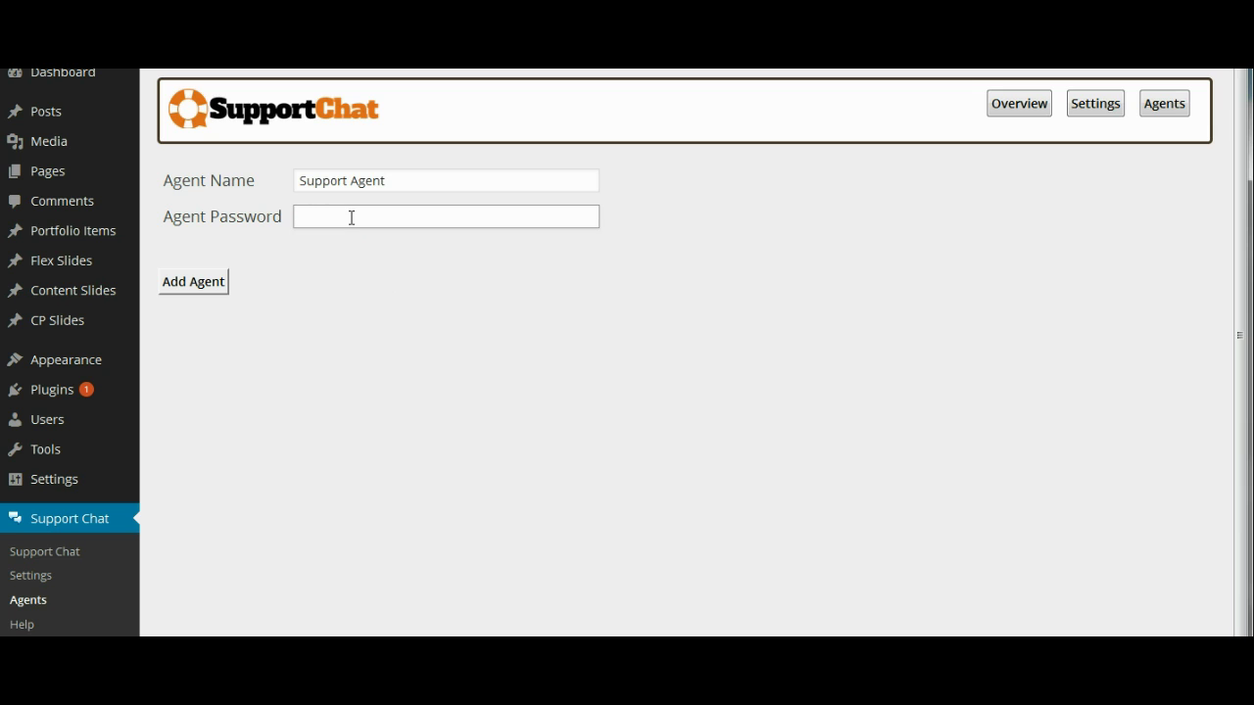
text(password)
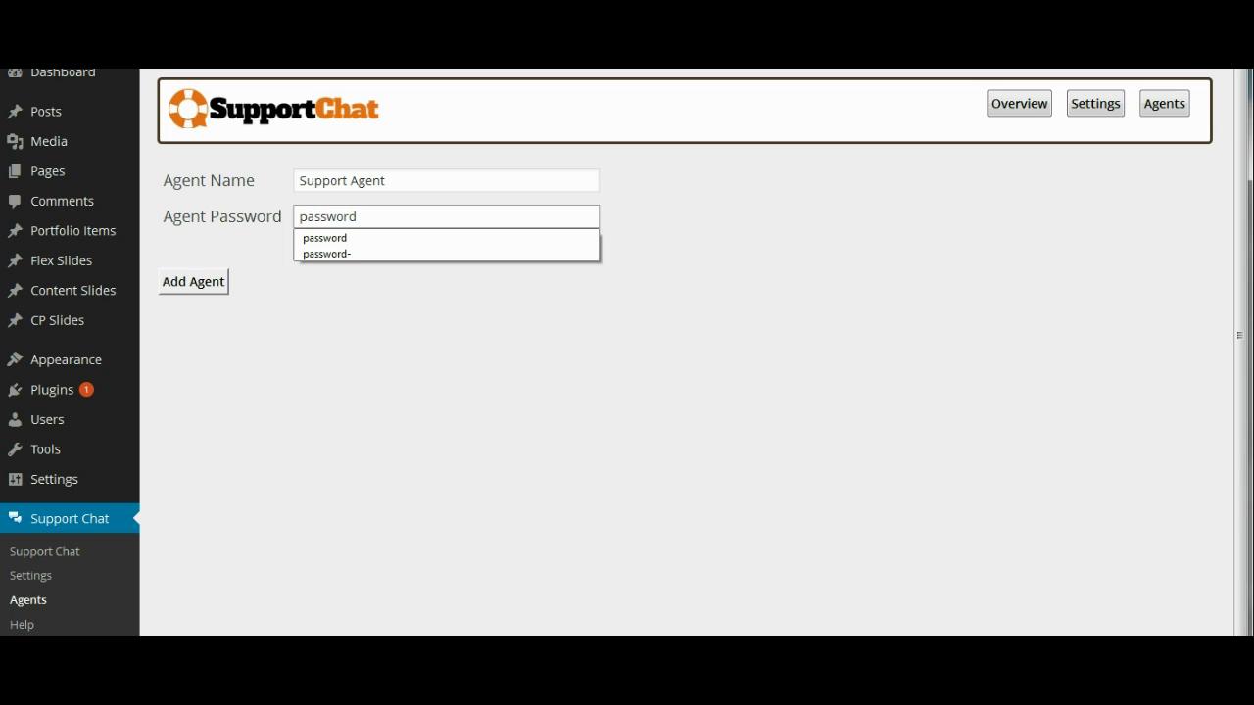
click(213, 285)
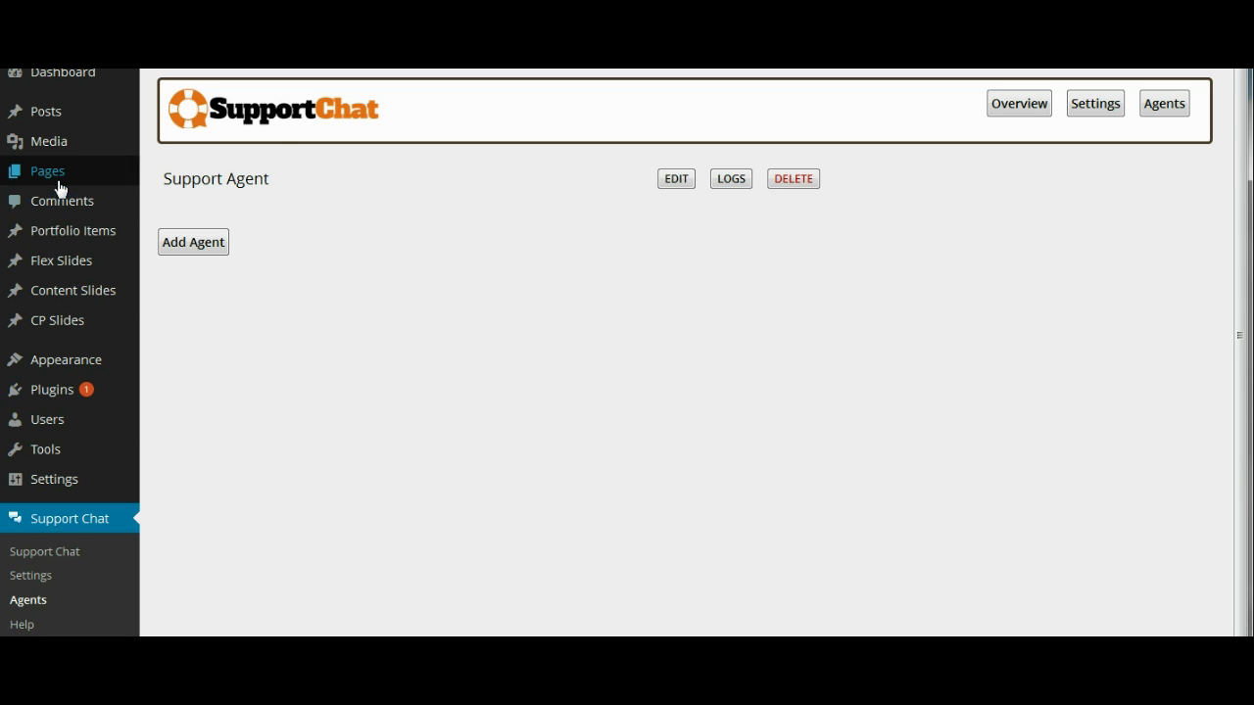
mouse_move(60, 185)
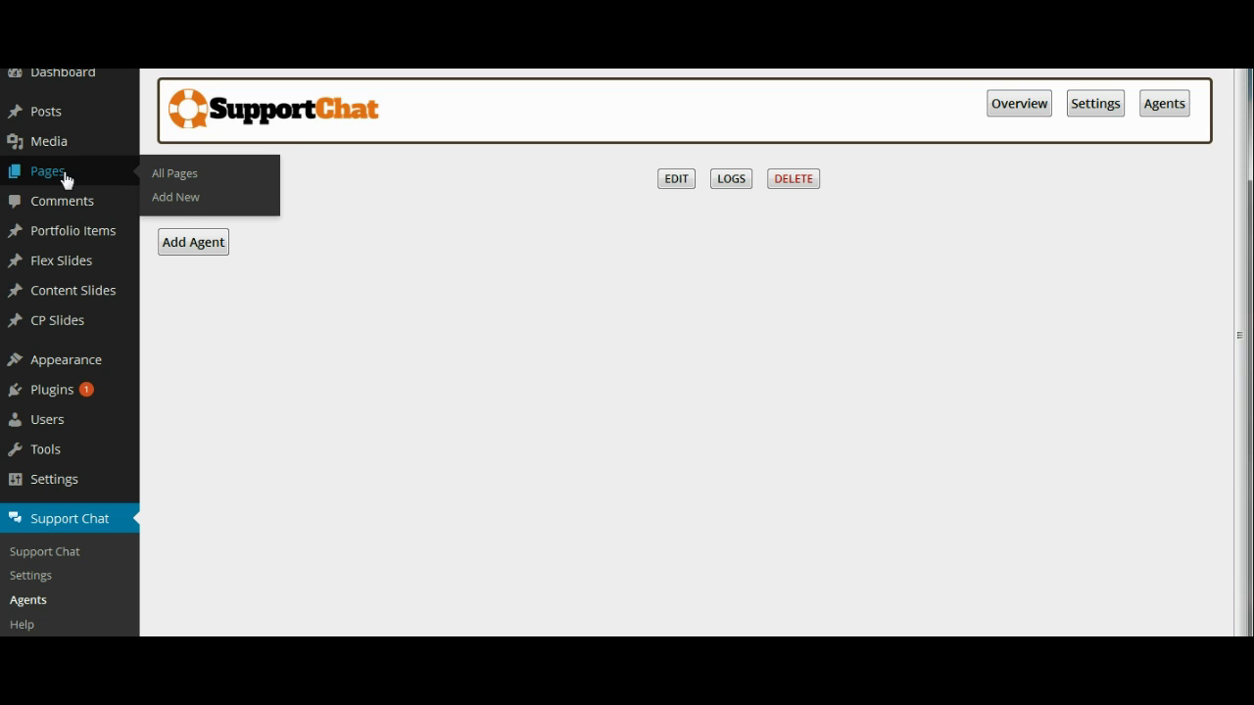
Start a new page and title it 'Support Agents'
click(184, 202)
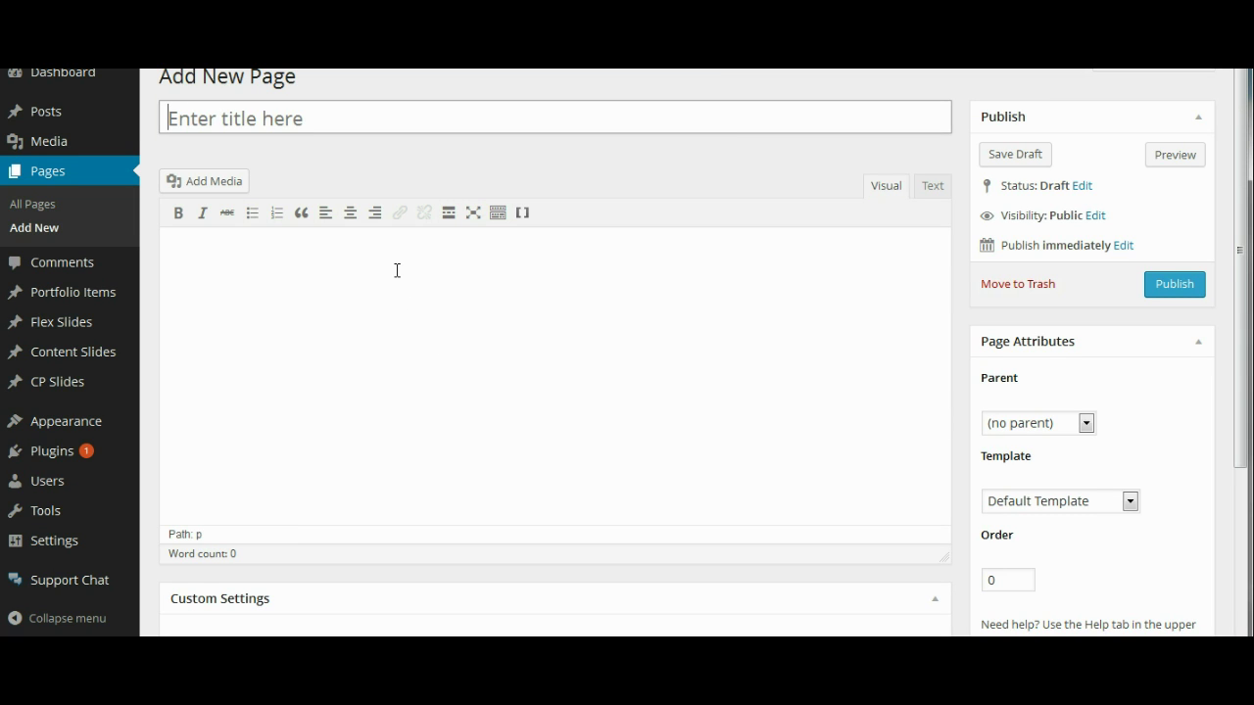
key(shift)
text(Su)
key(BackSpace)
key(BackSpace)
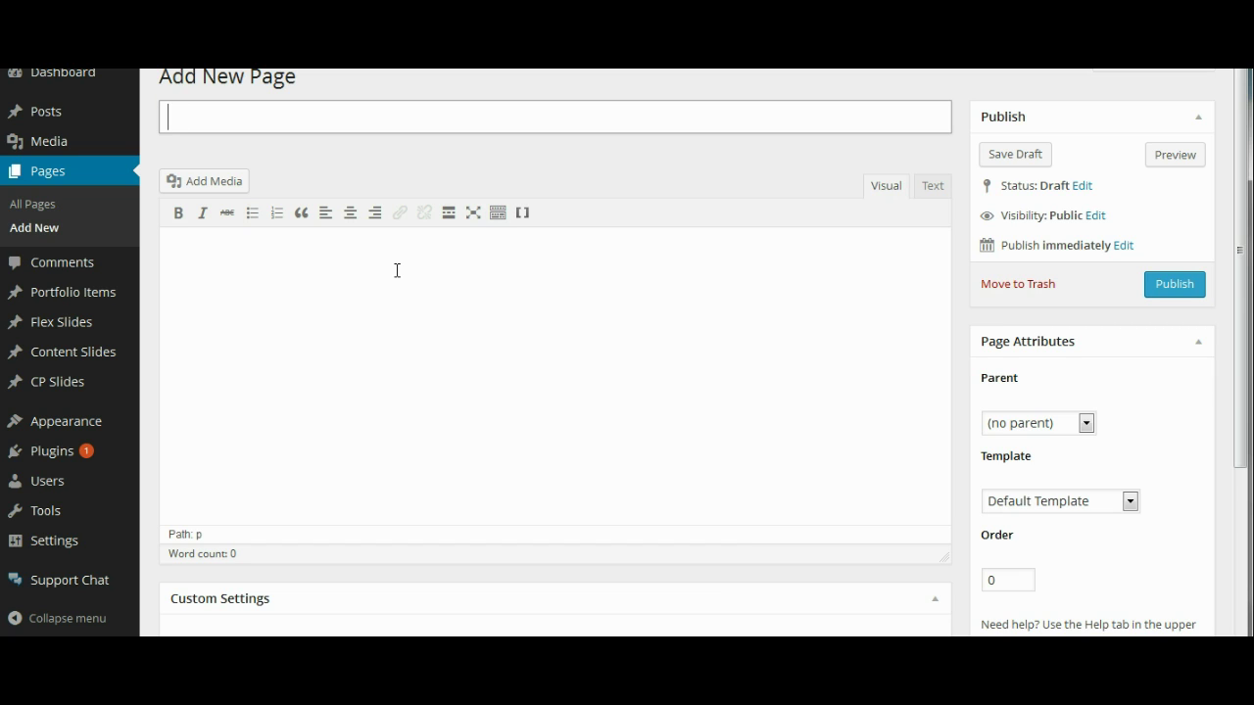
text(Support Agents)
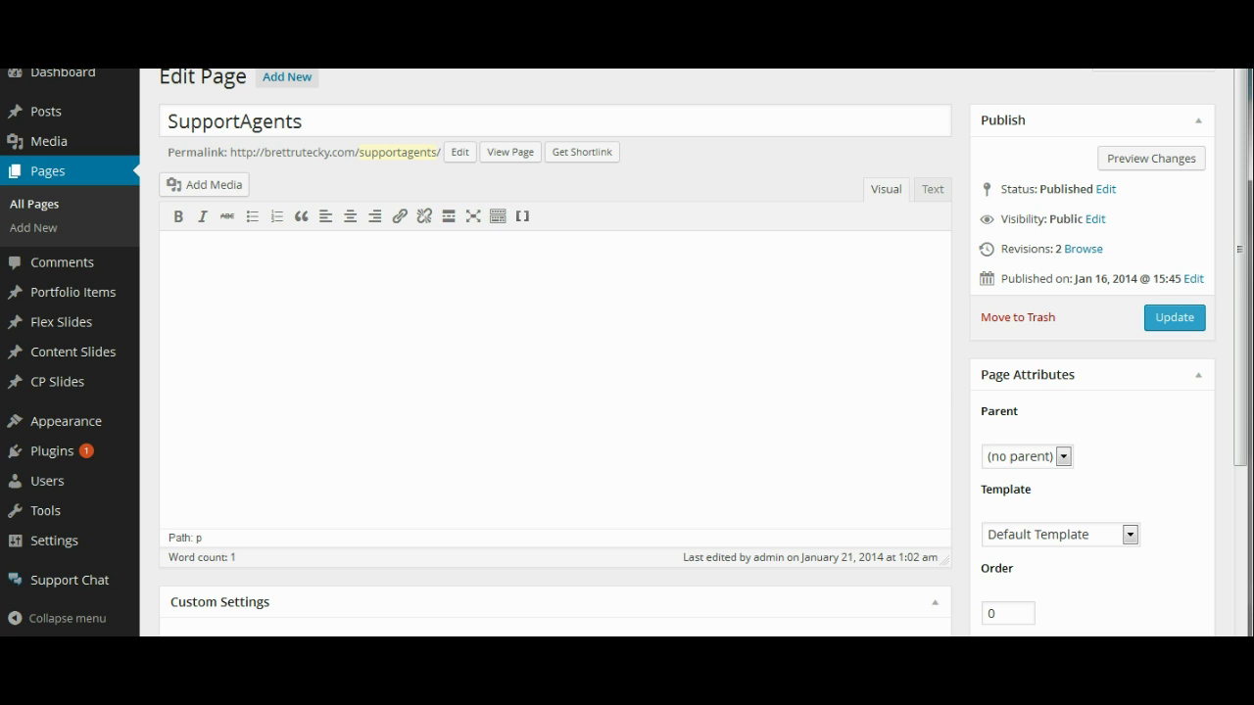
Paste the [Agent_Section] shortcode into the SupportAgents page, update it, and open the published page in a new tab
text([Agent_Section])
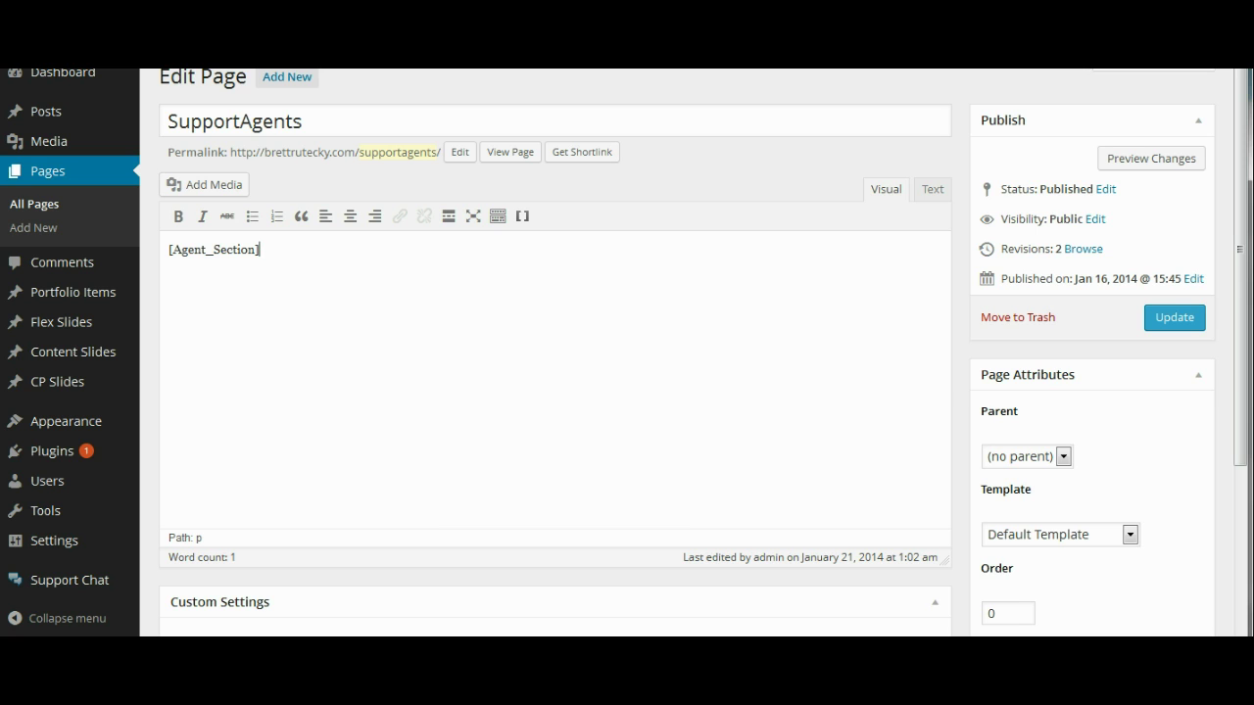
click(1182, 325)
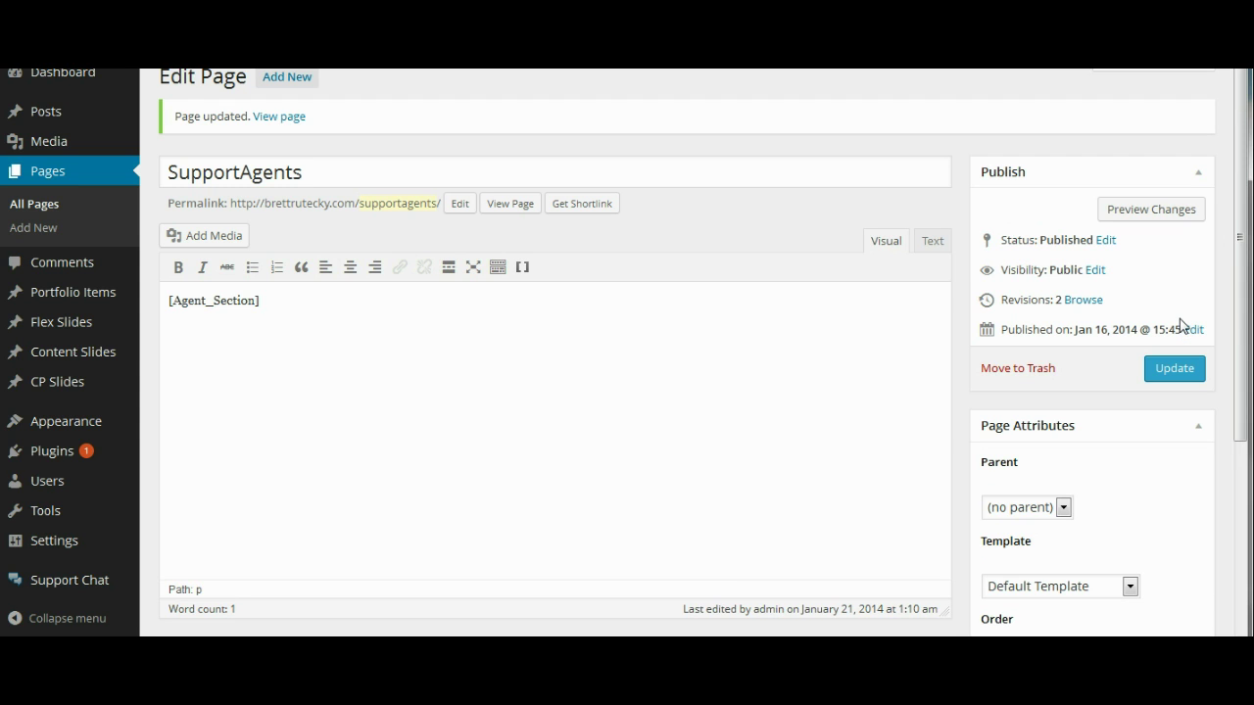
right_click(287, 123)
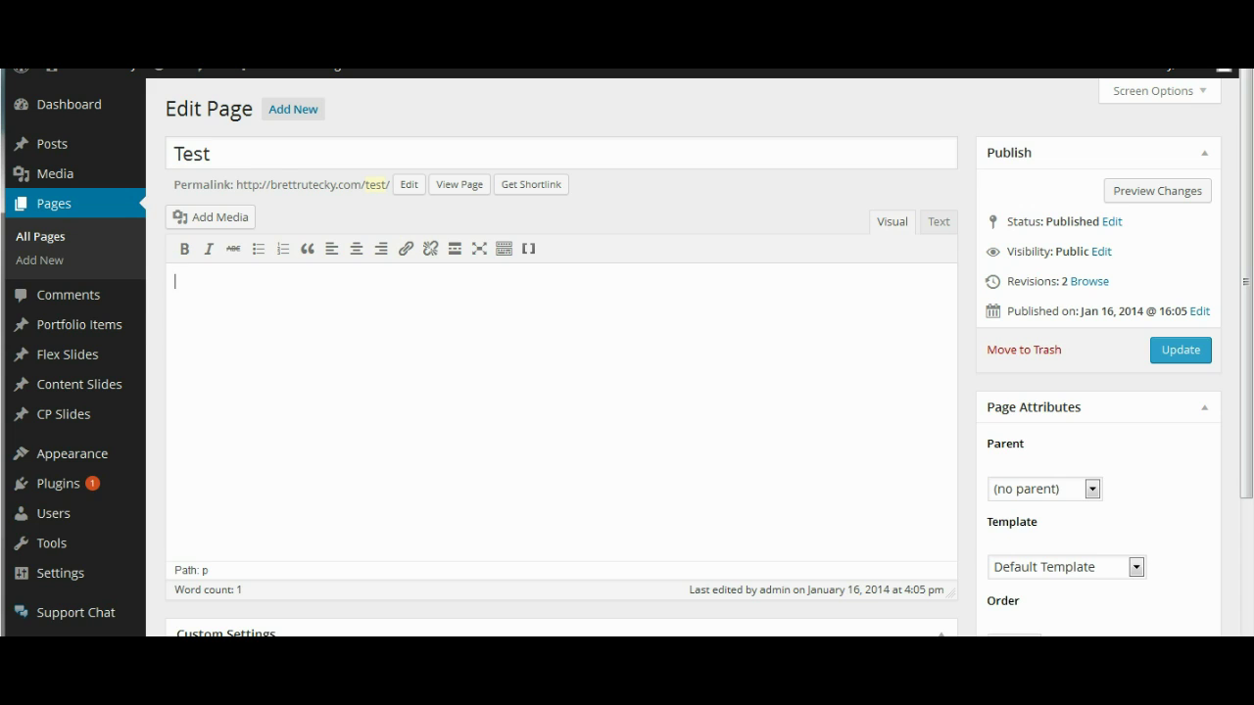
Paste the [Support_Chat] shortcode into the Test page body and update the page
right_click(210, 281)
click(270, 353)
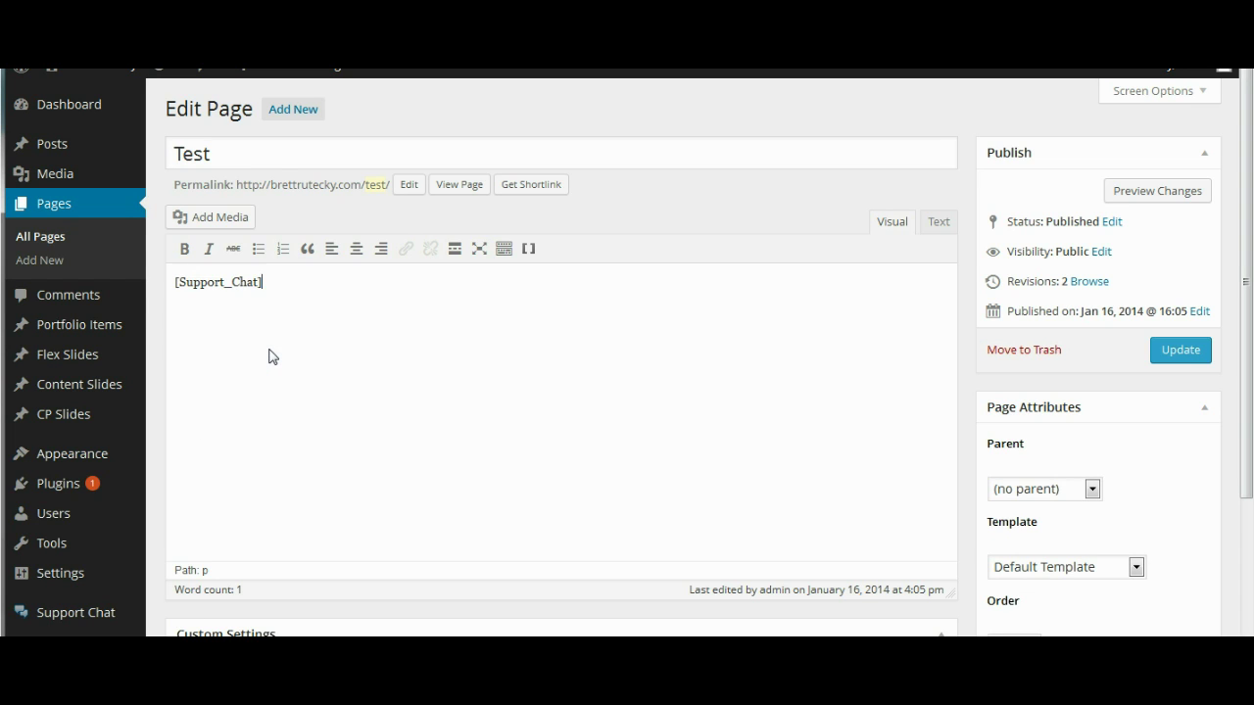
click(1182, 352)
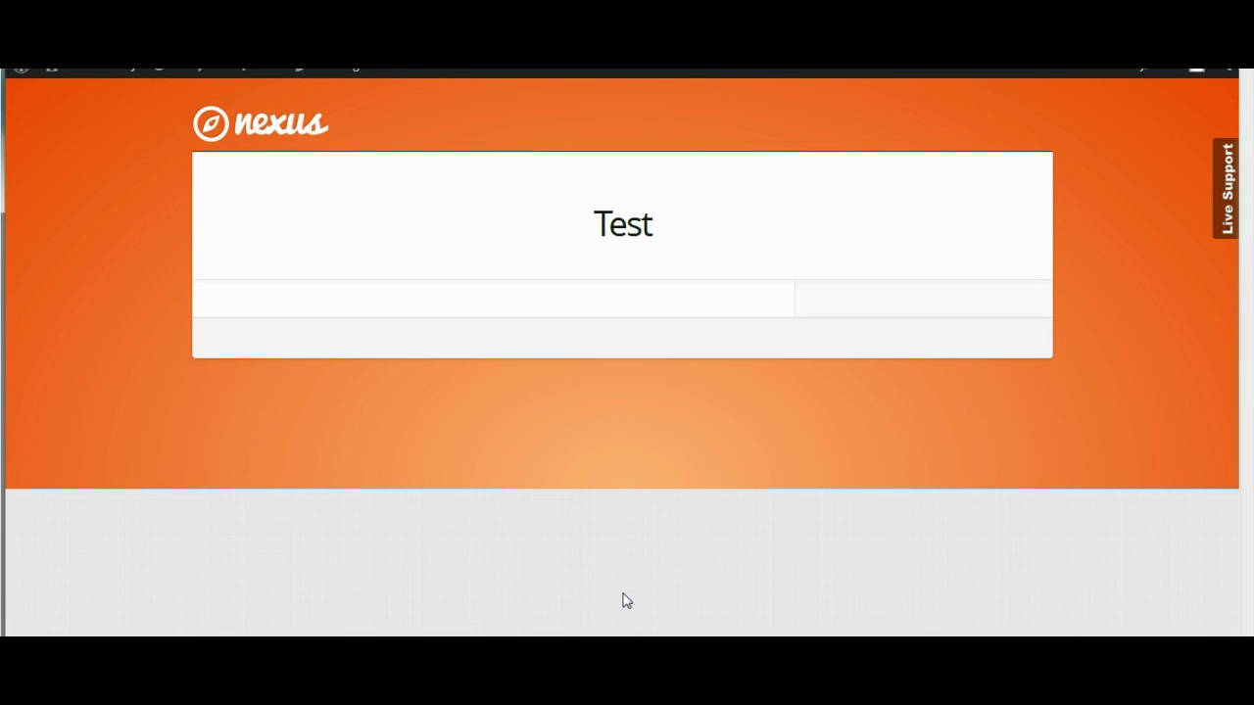
click(1224, 167)
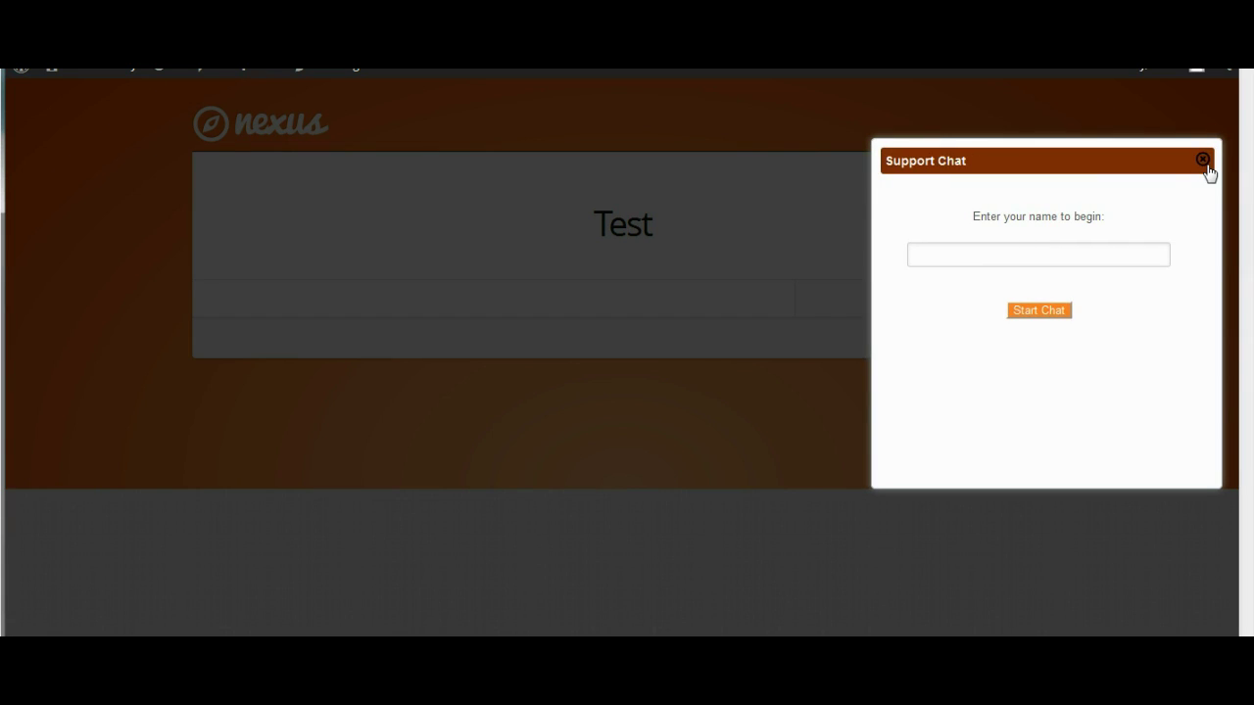
click(1203, 160)
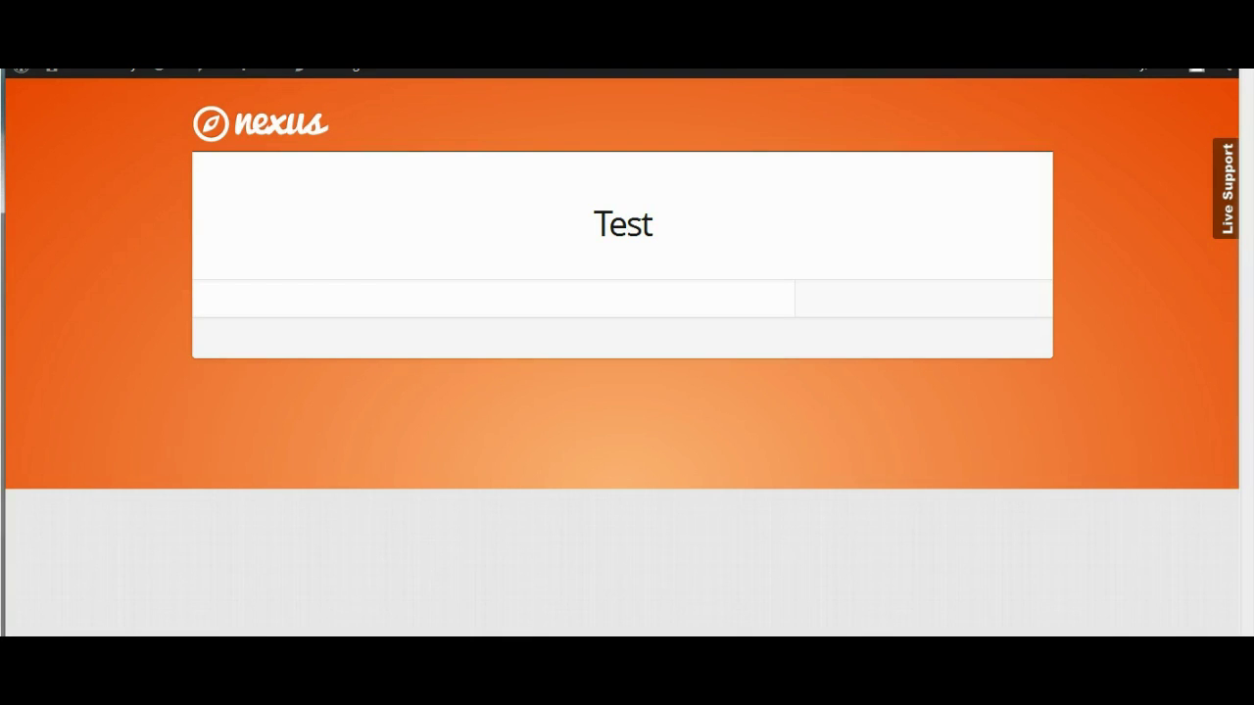